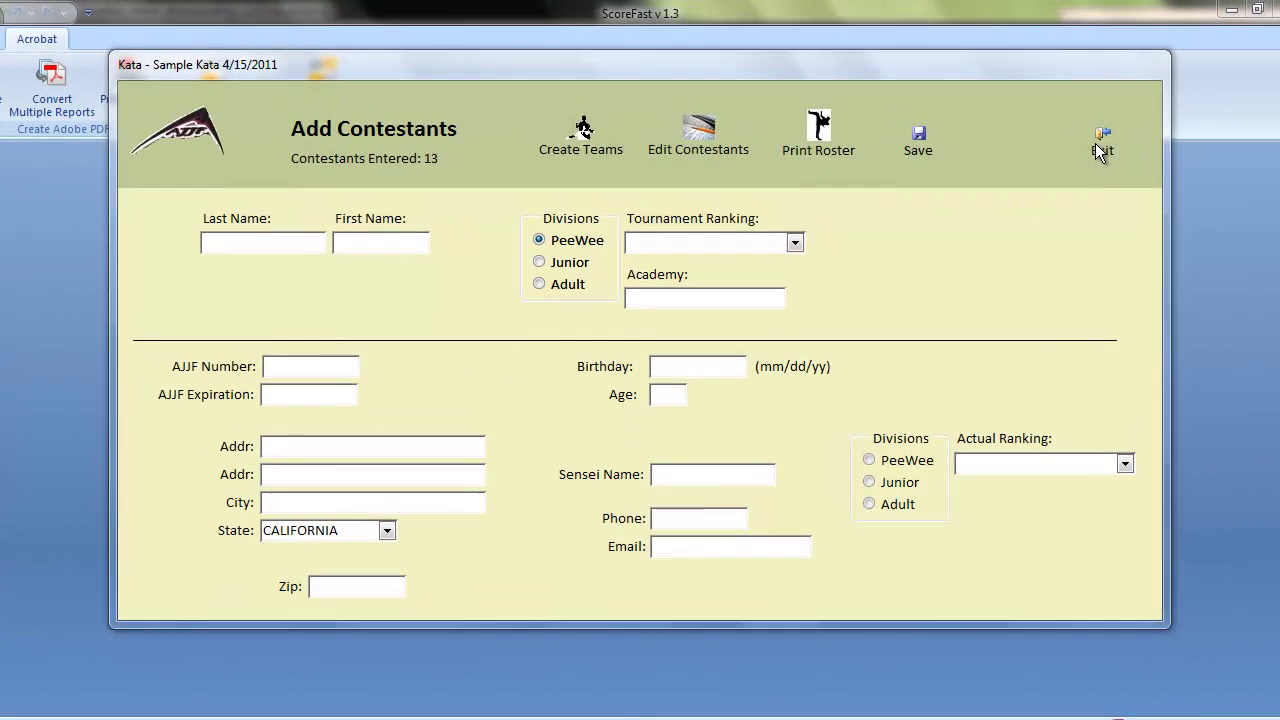
Step: Close the contestant entry form and open the Create Teams form for the Sample Kata tournament
left_click(1099, 149)
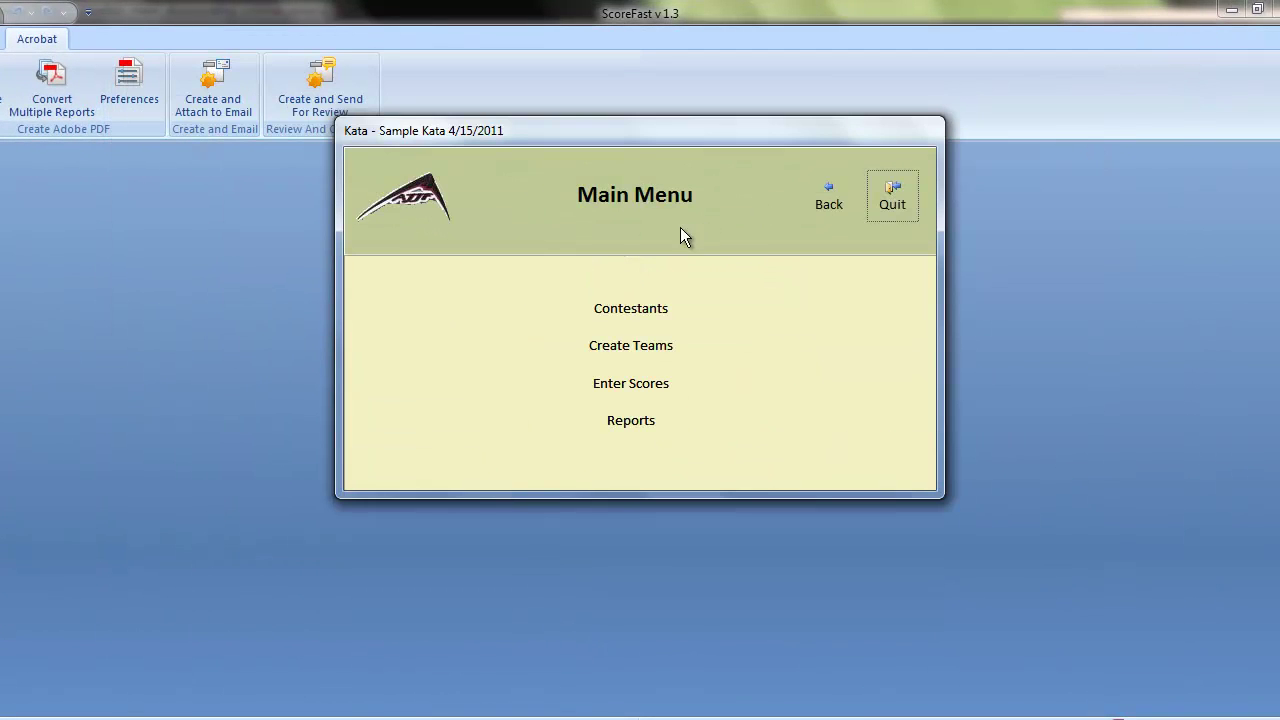
left_click(640, 347)
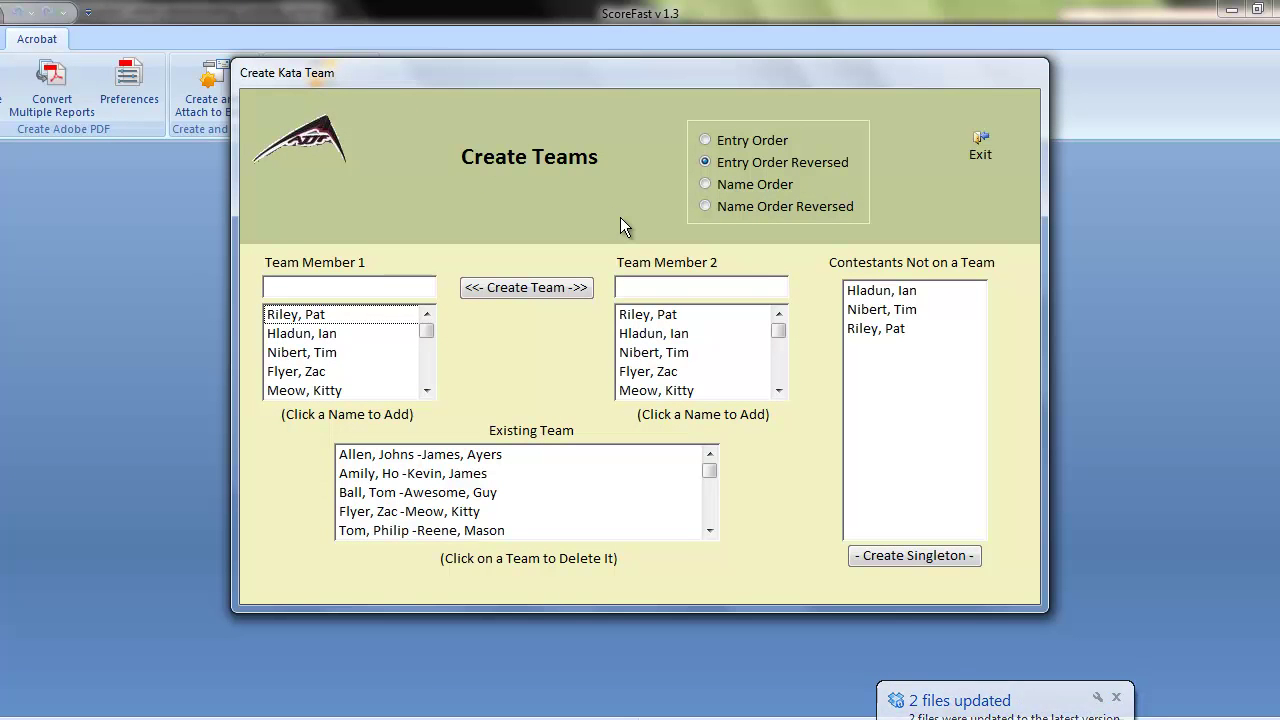
Step: Try each sort order for the team member lists and finish with Entry Order
left_click(704, 141)
left_click(705, 163)
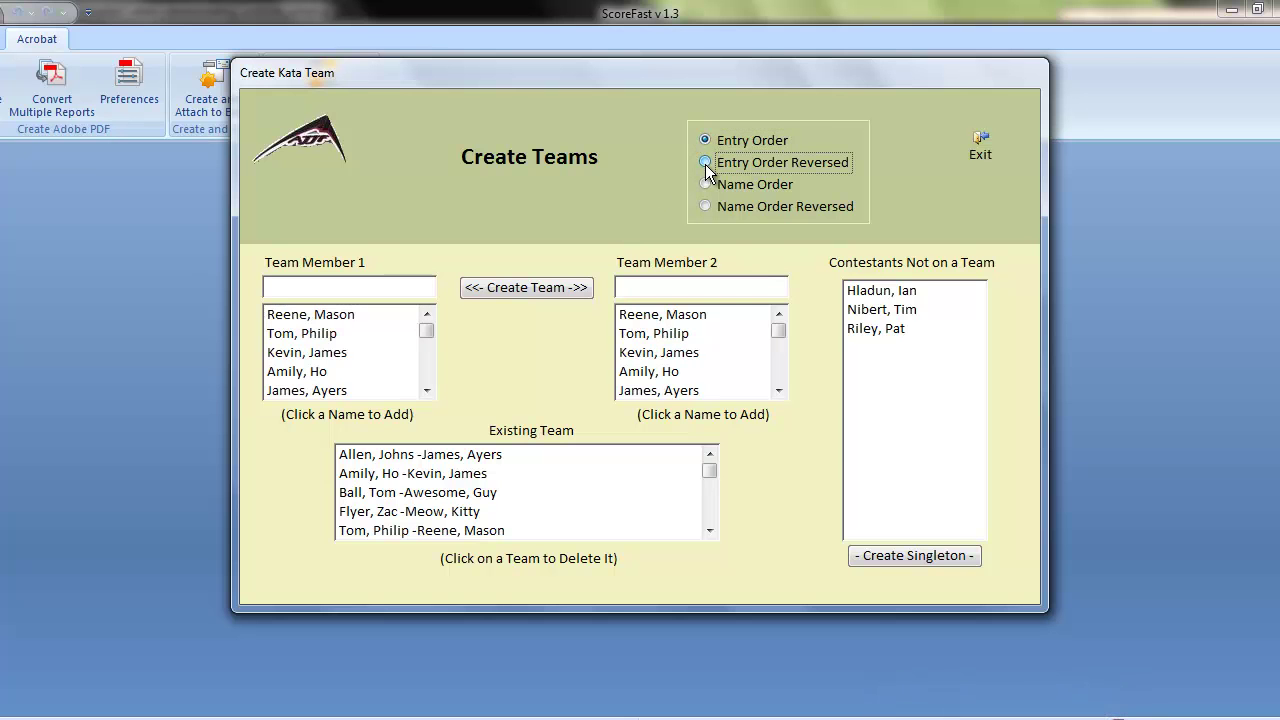
left_click(706, 185)
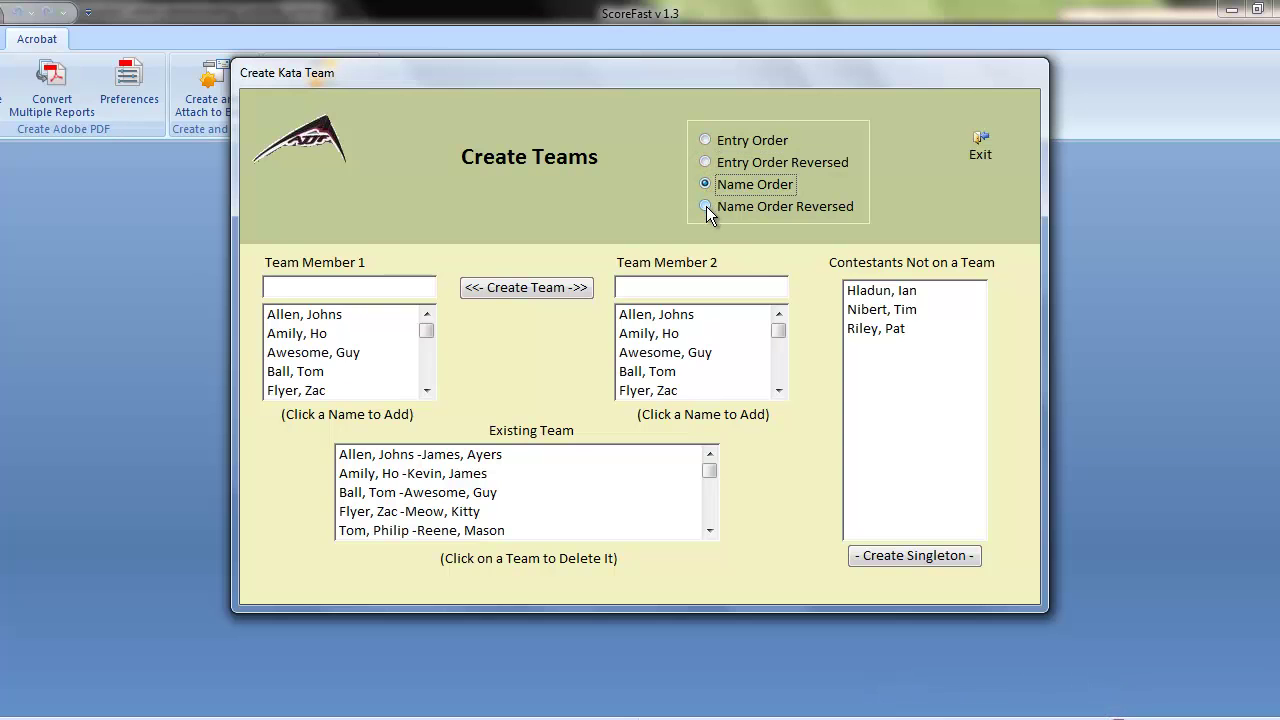
left_click(706, 206)
left_click(706, 141)
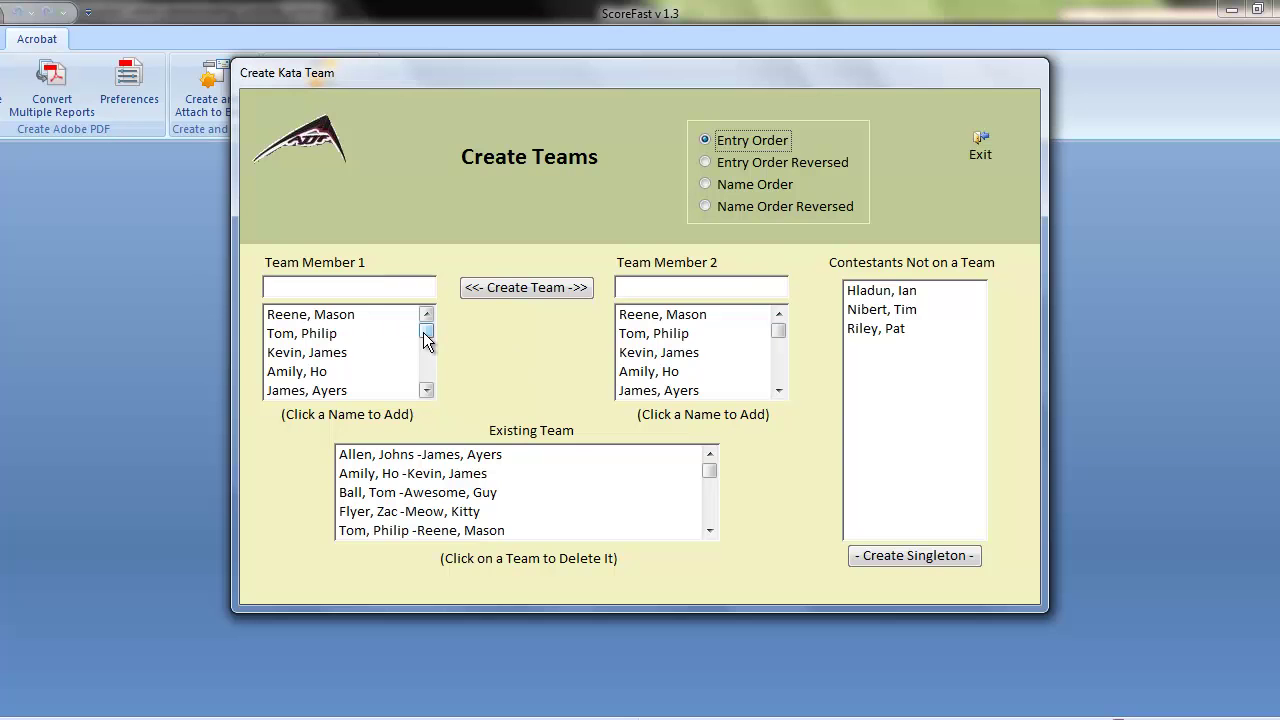
Step: Create a team from the second-to-last contestant in the Team Member 1 list and the second contestant not on a team
left_click(427, 391)
left_click(427, 391)
left_click(427, 391)
left_click(427, 391)
left_click(427, 391)
left_click(427, 391)
left_click(427, 391)
left_click(427, 391)
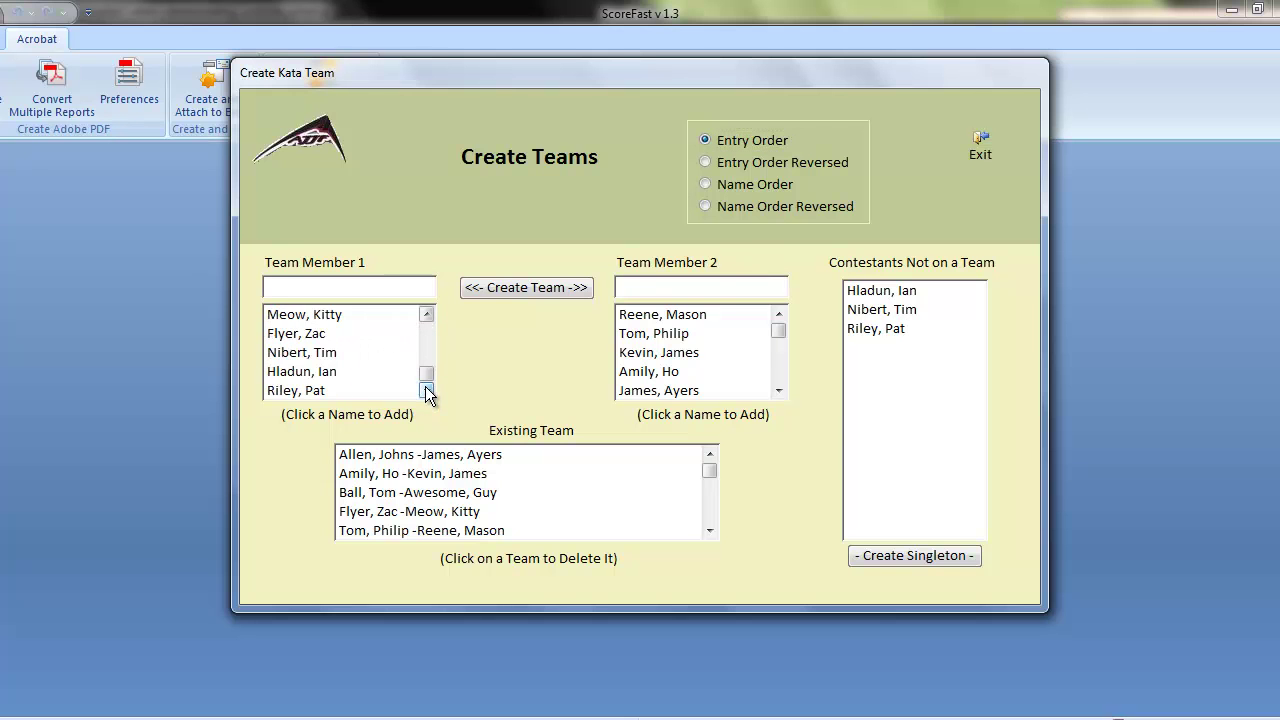
left_click(298, 376)
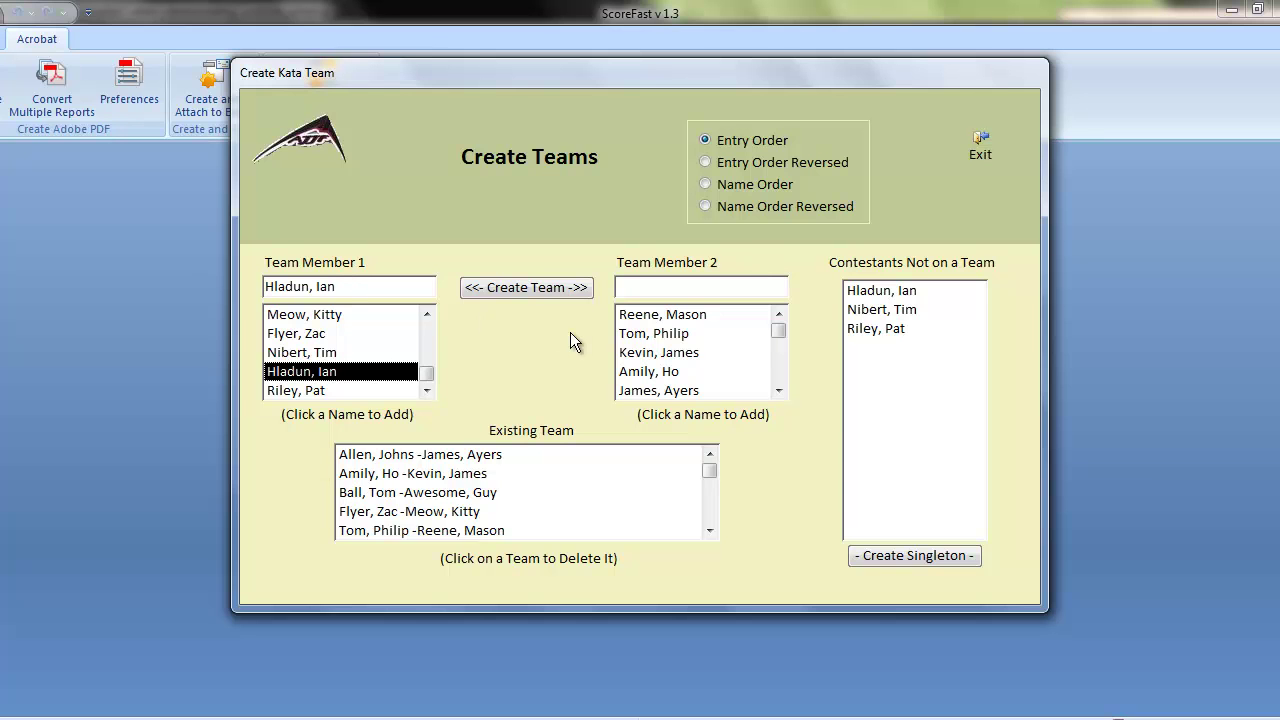
left_click(876, 318)
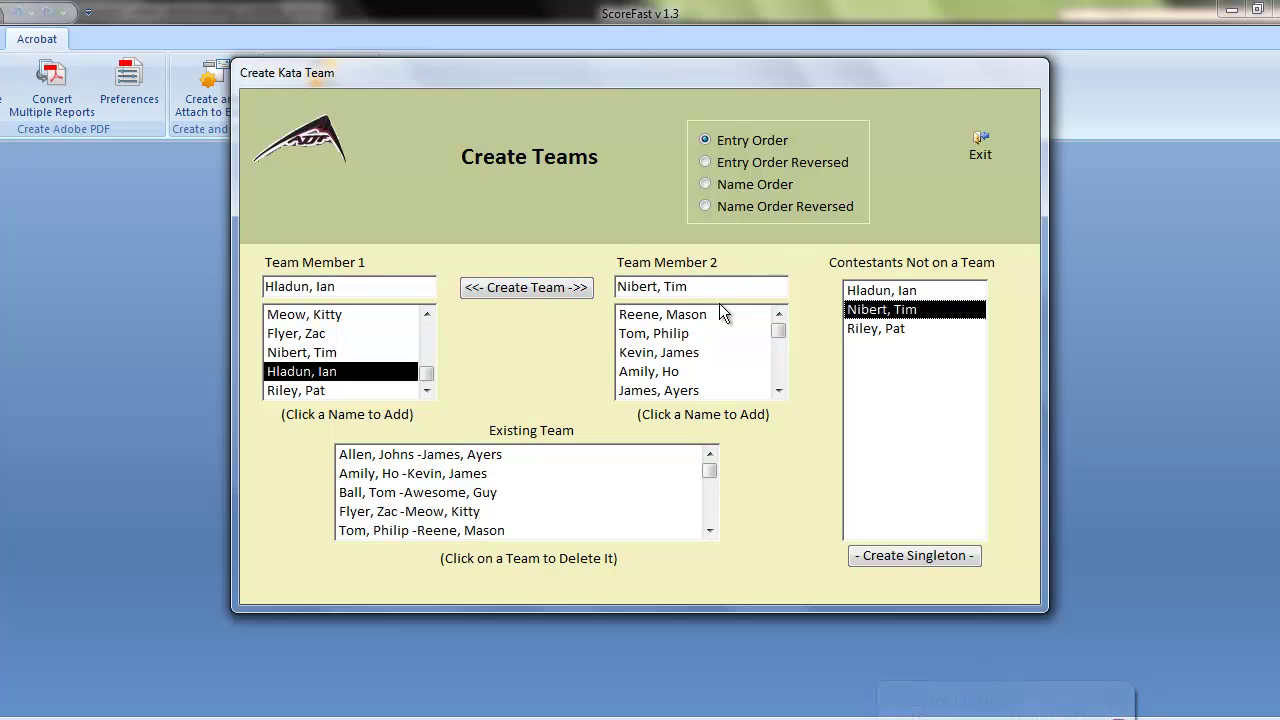
left_click(541, 290)
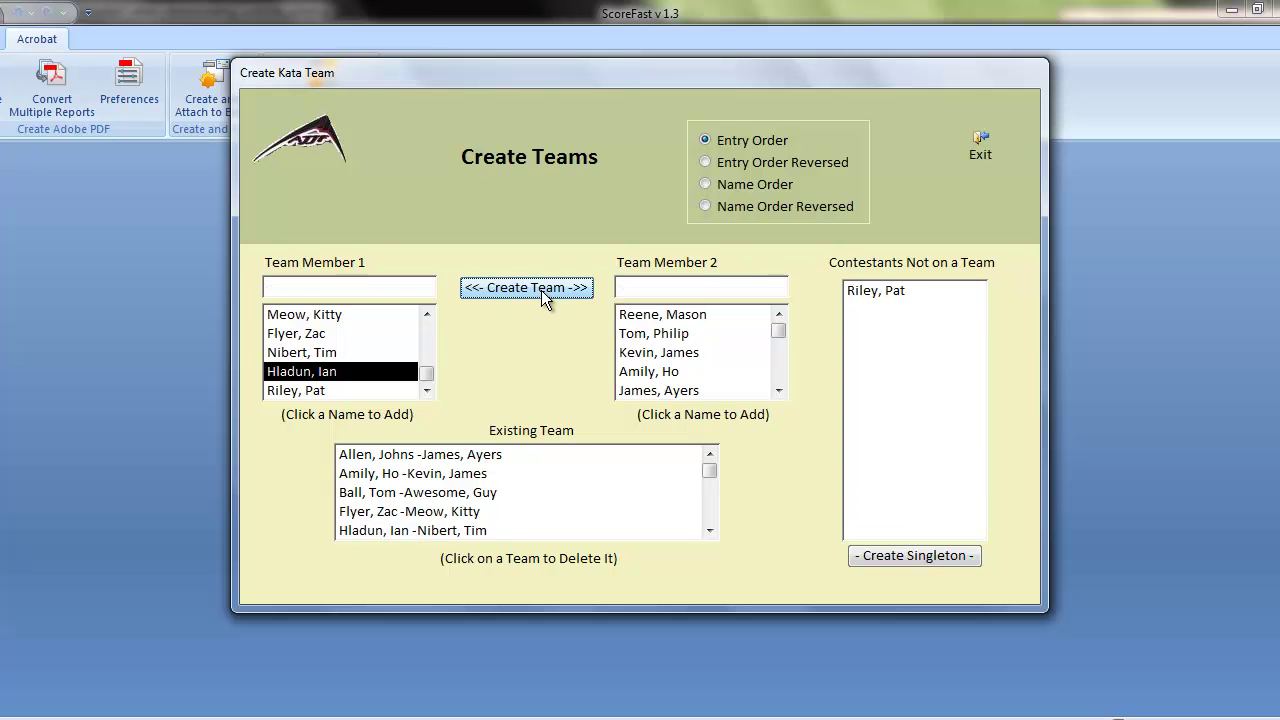
Step: Request deletion of the third existing team but decline it, and delete the newly created fifth team instead
left_click(458, 494)
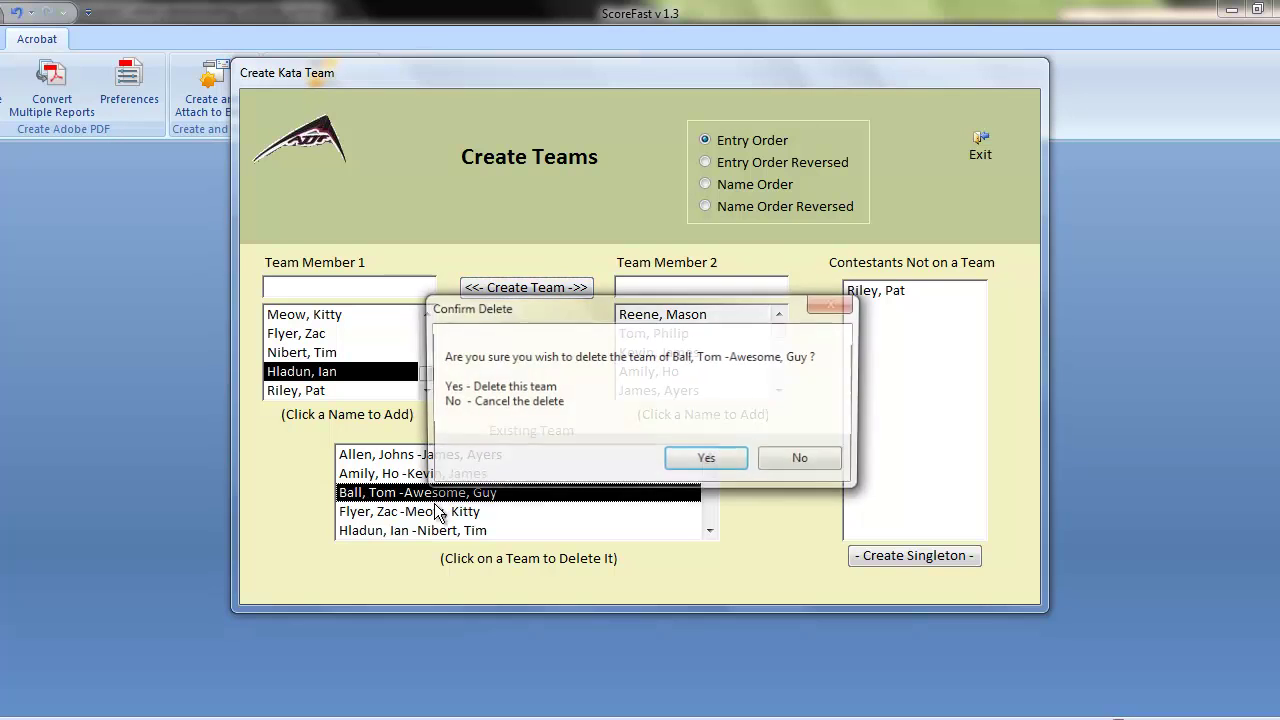
left_click(796, 462)
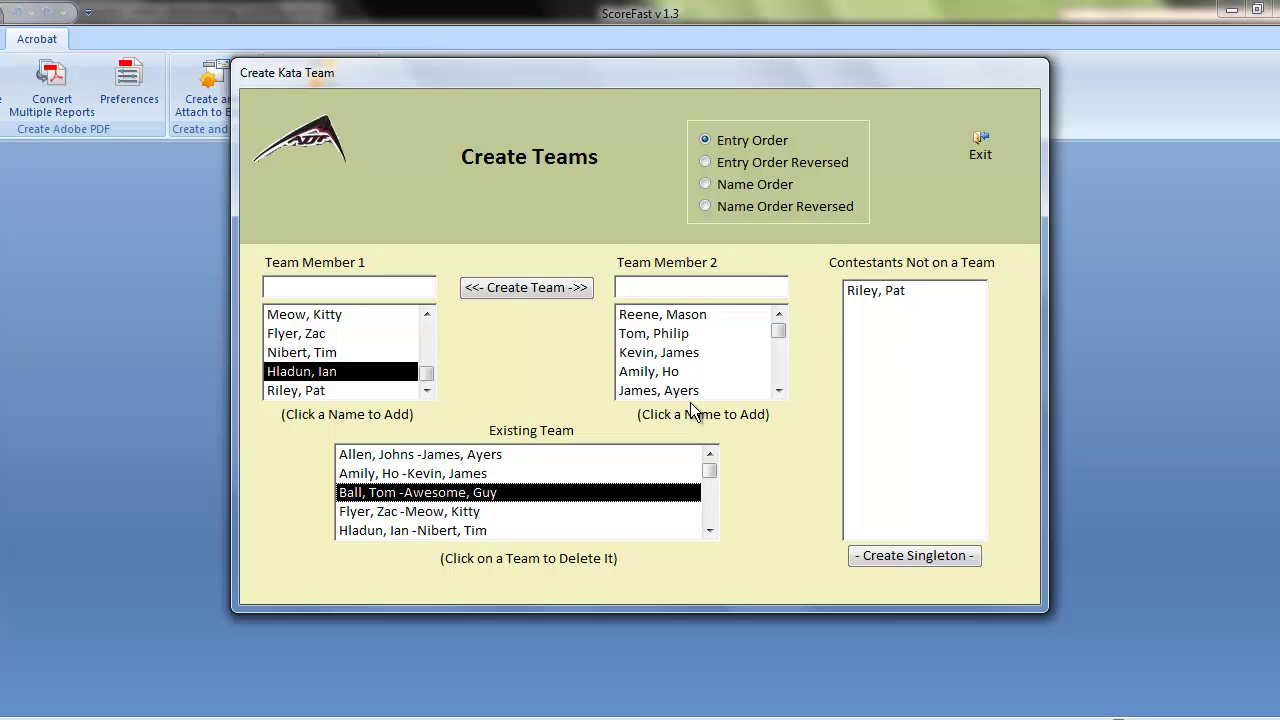
left_click(446, 530)
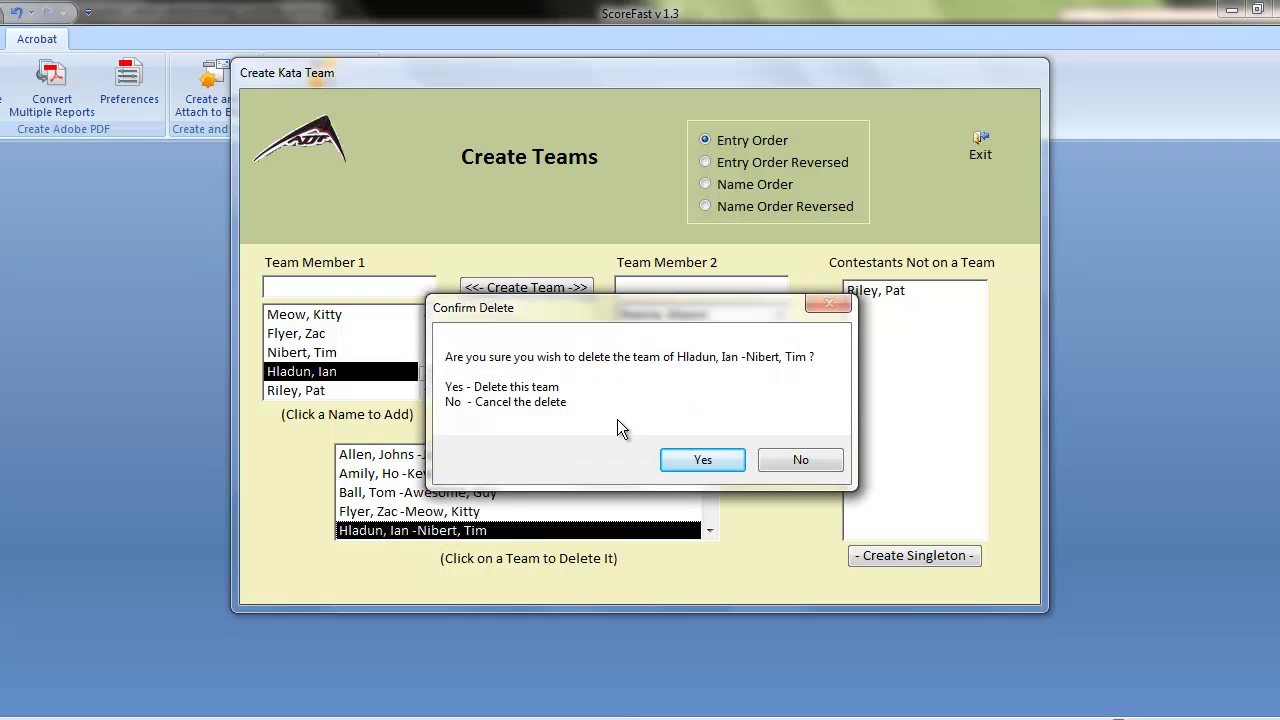
left_click(706, 461)
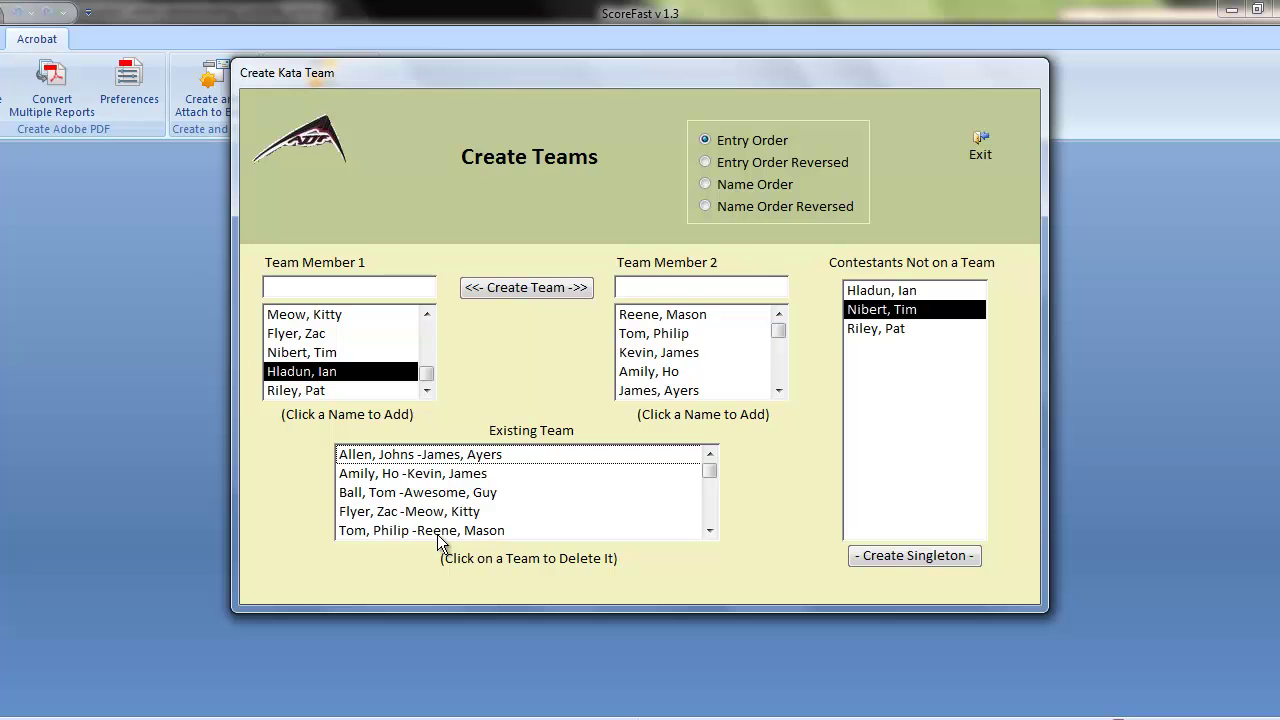
Step: Create a team from the first two contestants in the Contestants Not on a Team list
left_click(868, 294)
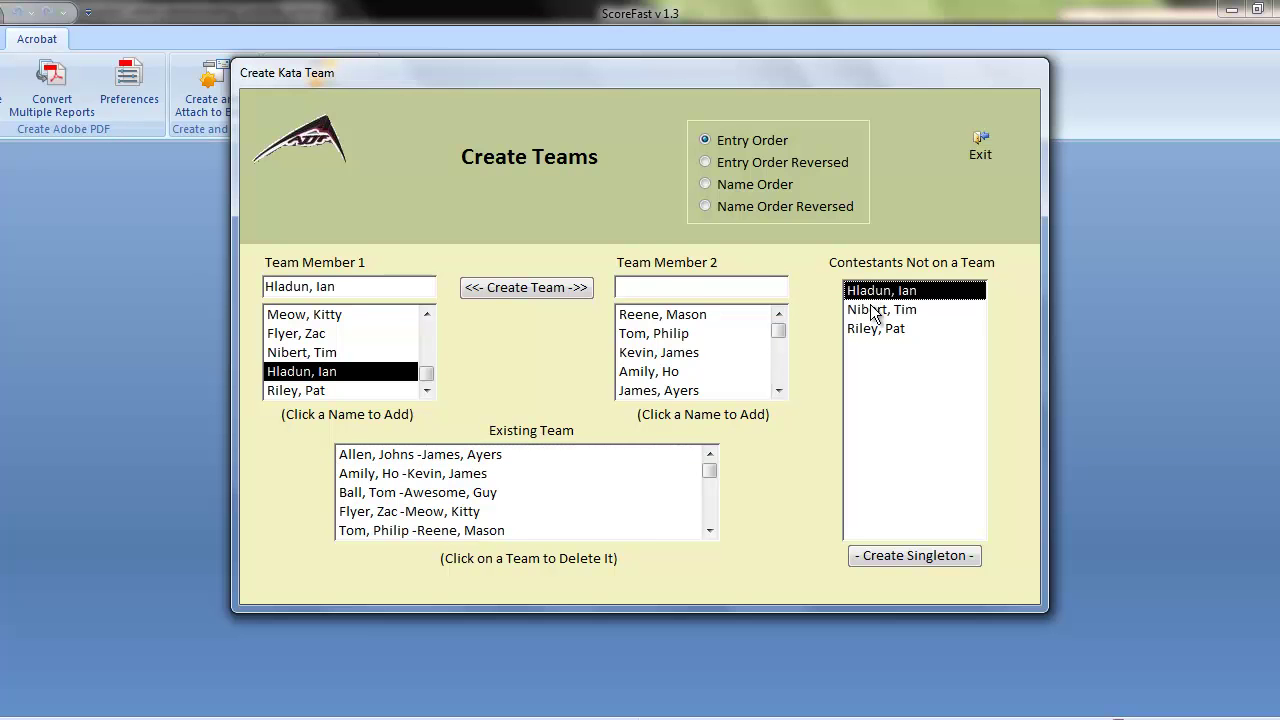
left_click(878, 312)
left_click(532, 290)
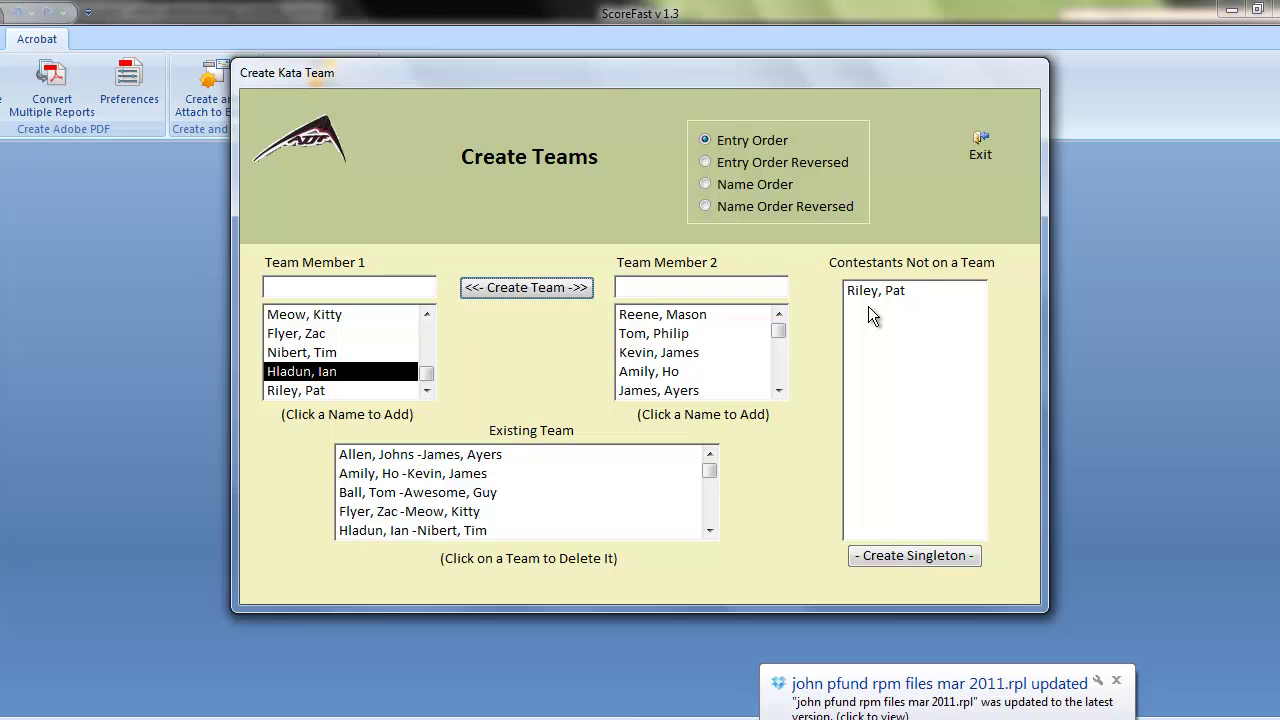
Step: Create a Singleton entry and team it with the one remaining unassigned contestant, checking the pair among the existing teams
left_click(890, 559)
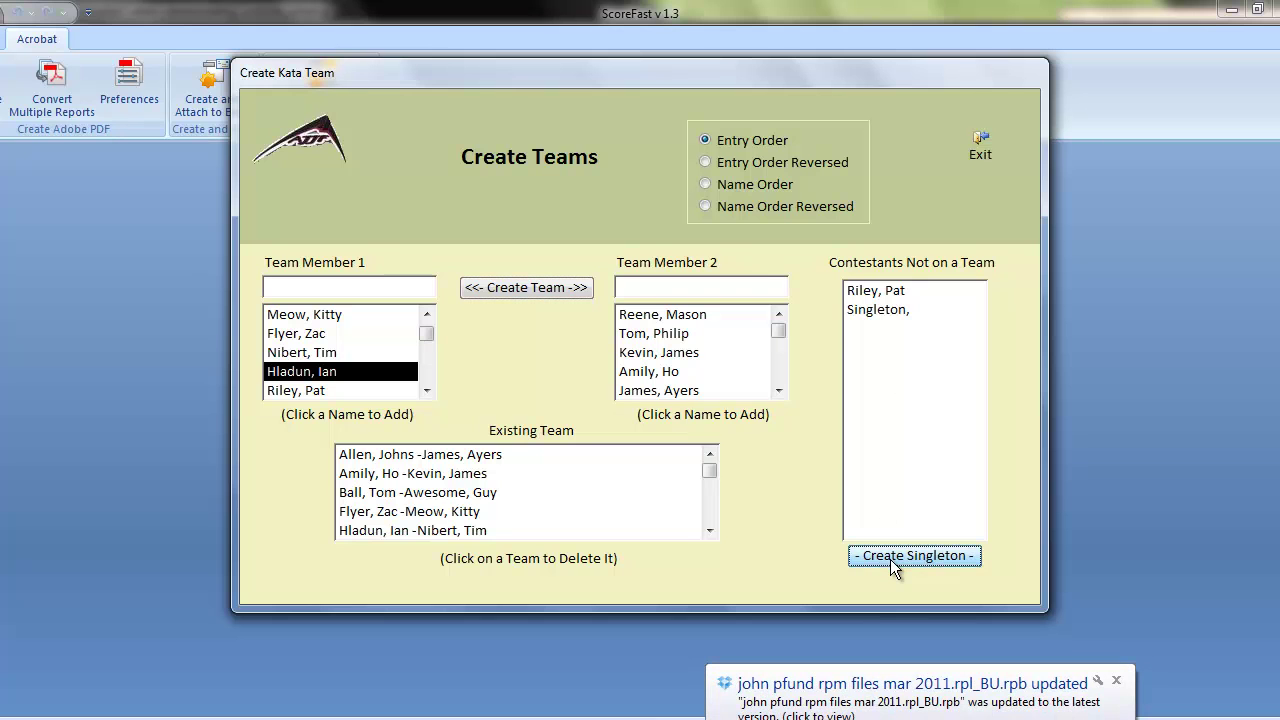
left_click(873, 291)
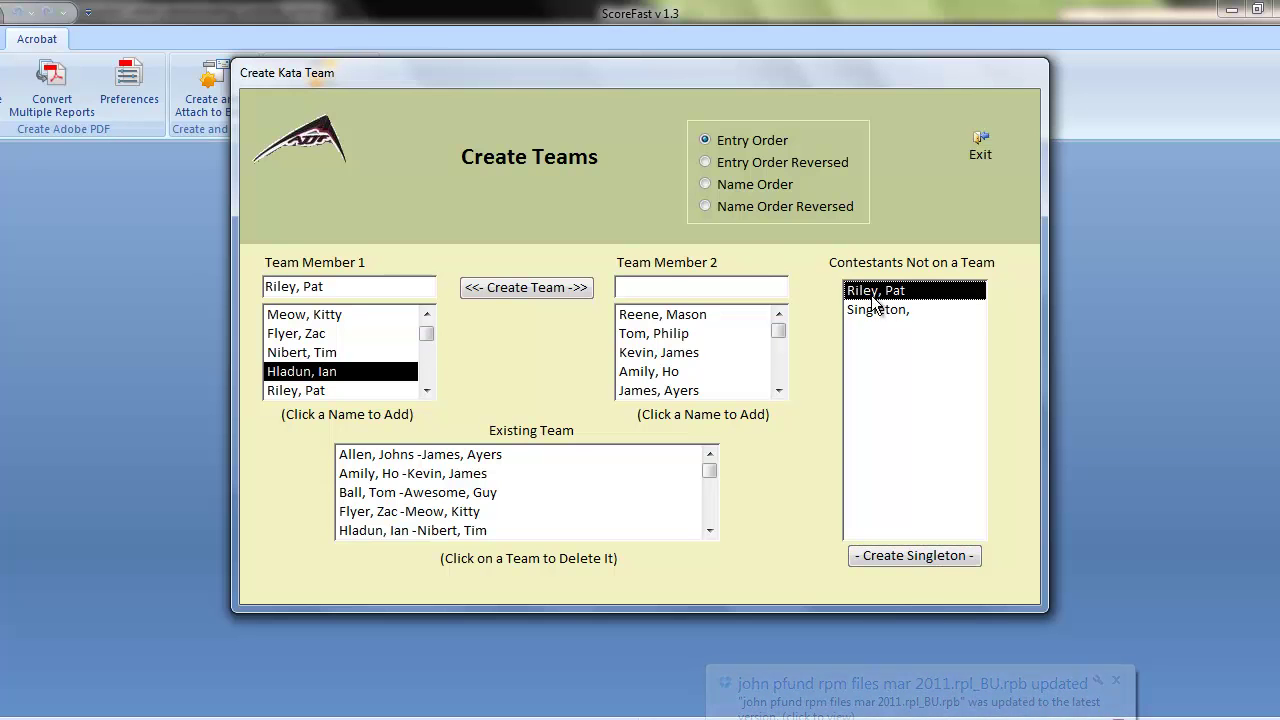
left_click(876, 310)
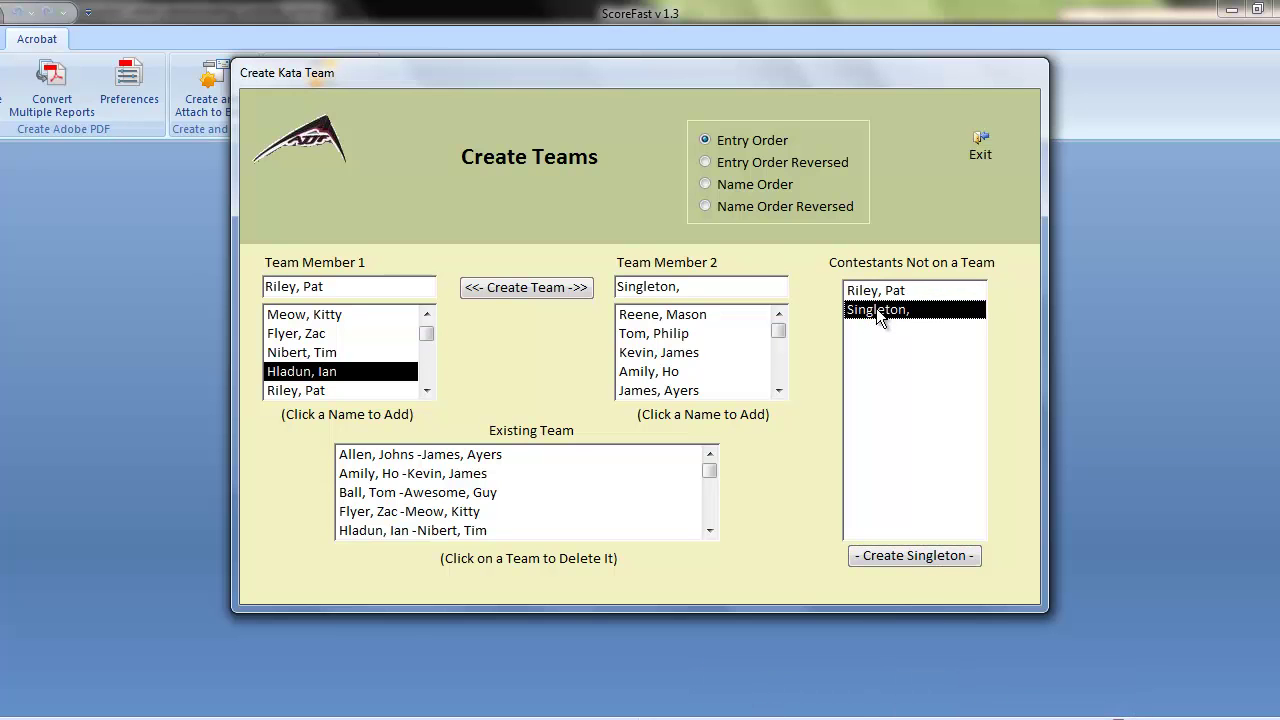
left_click(506, 286)
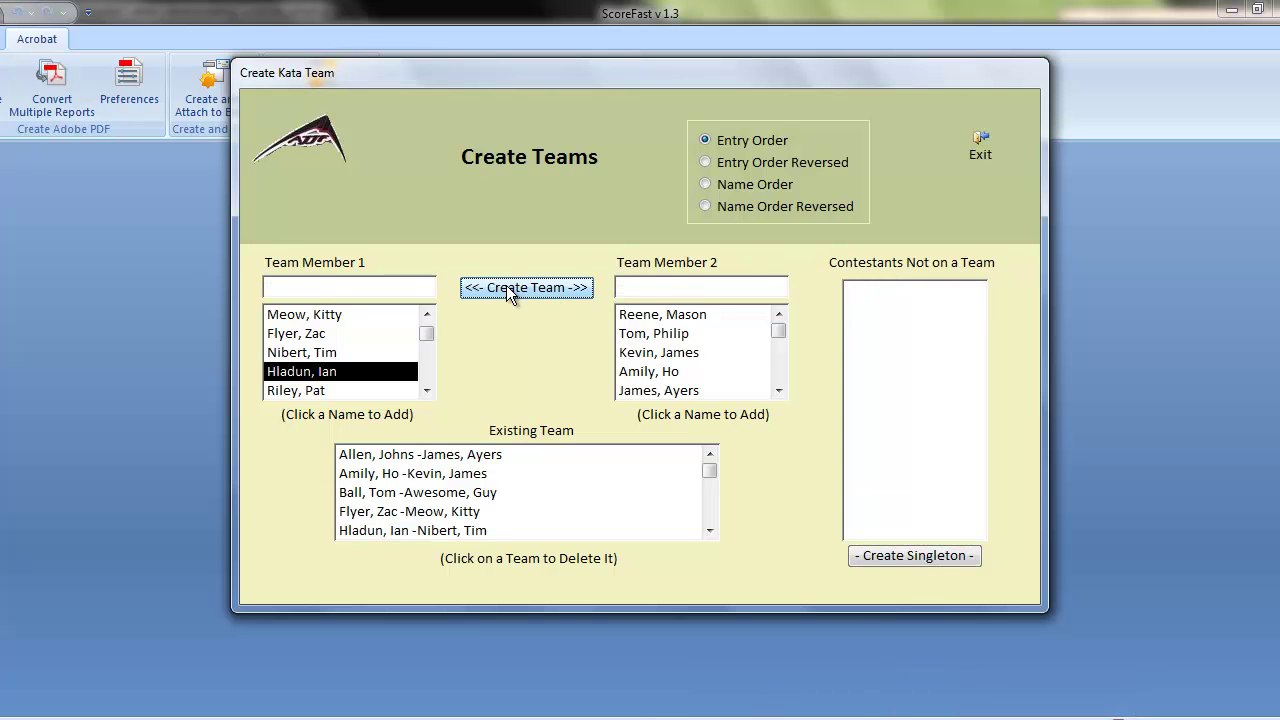
left_click(712, 530)
left_click(712, 530)
left_click(712, 530)
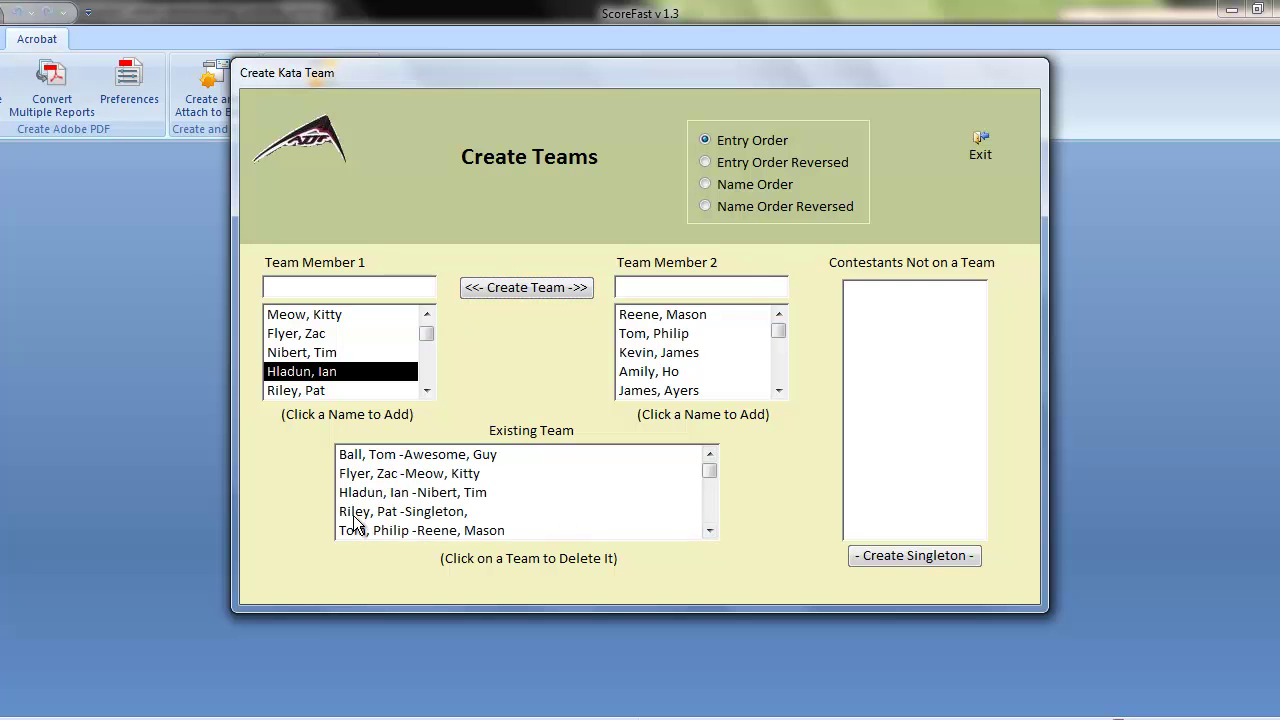